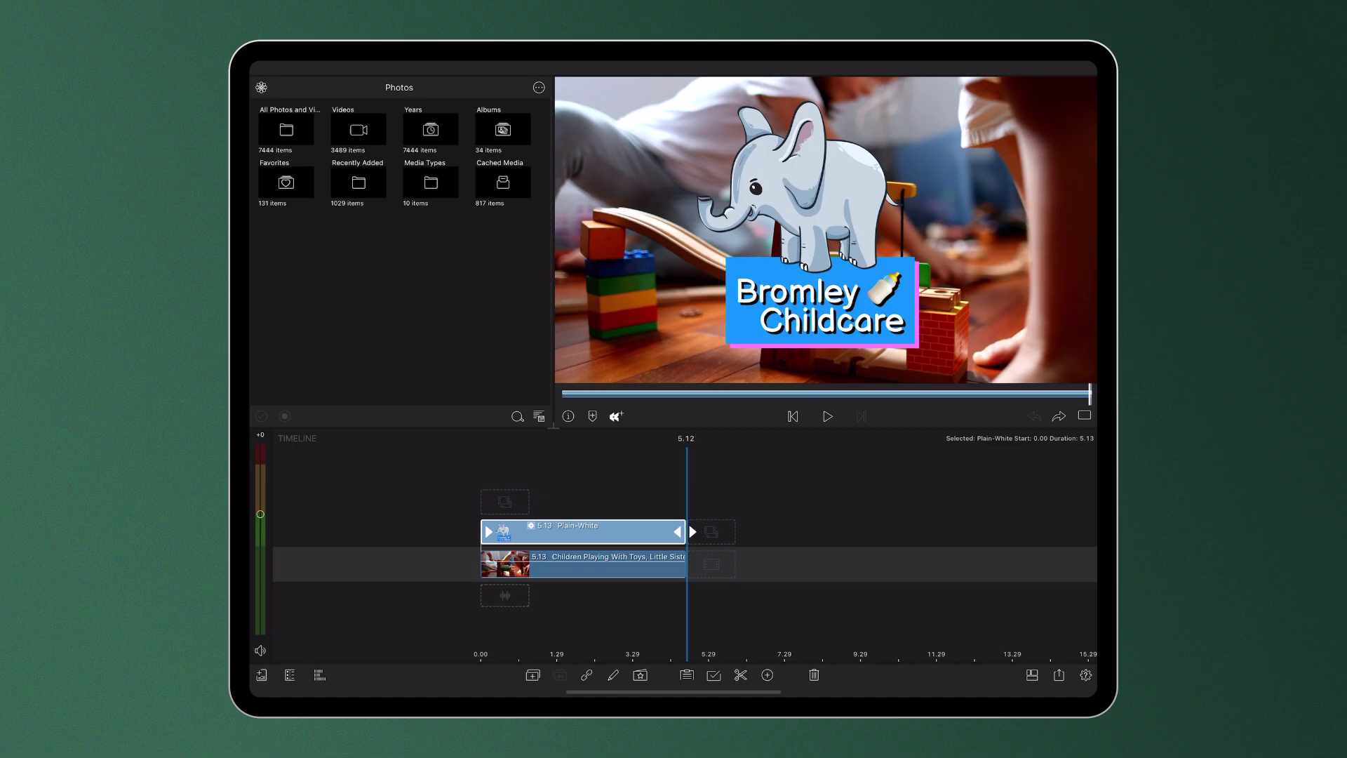
Open Frame & Fit for the elephant logo, zoom the viewer to 45%, and show its motion path
double_click(621, 528)
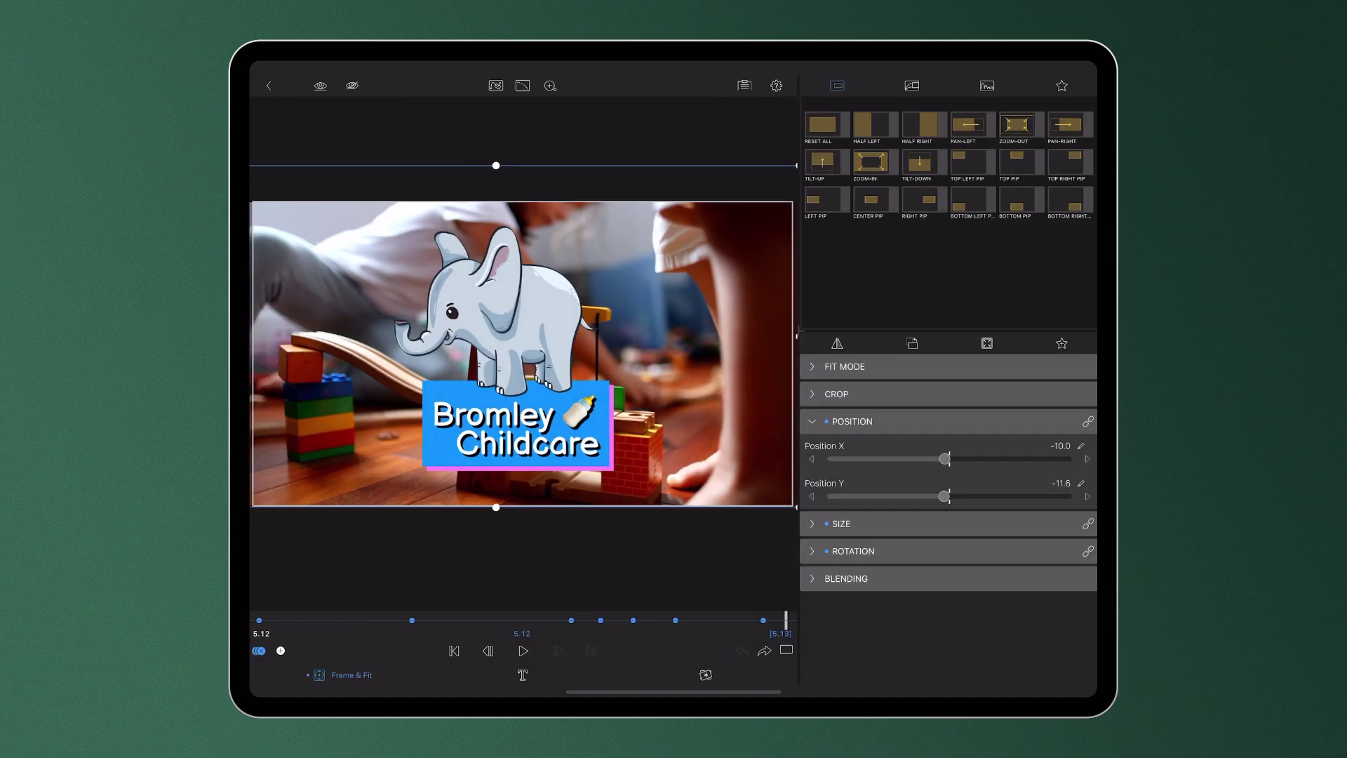
left_click(551, 85)
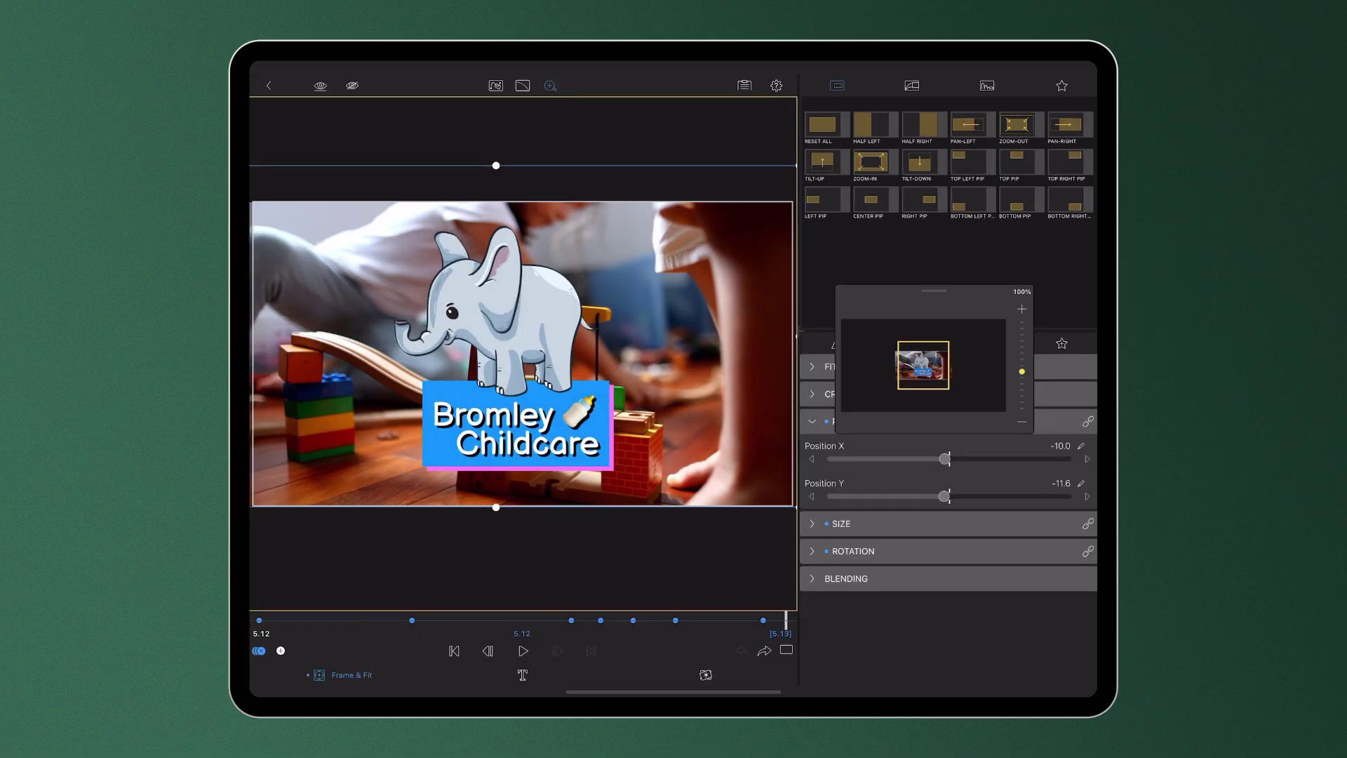
left_click_drag(1021, 371, 1022, 398)
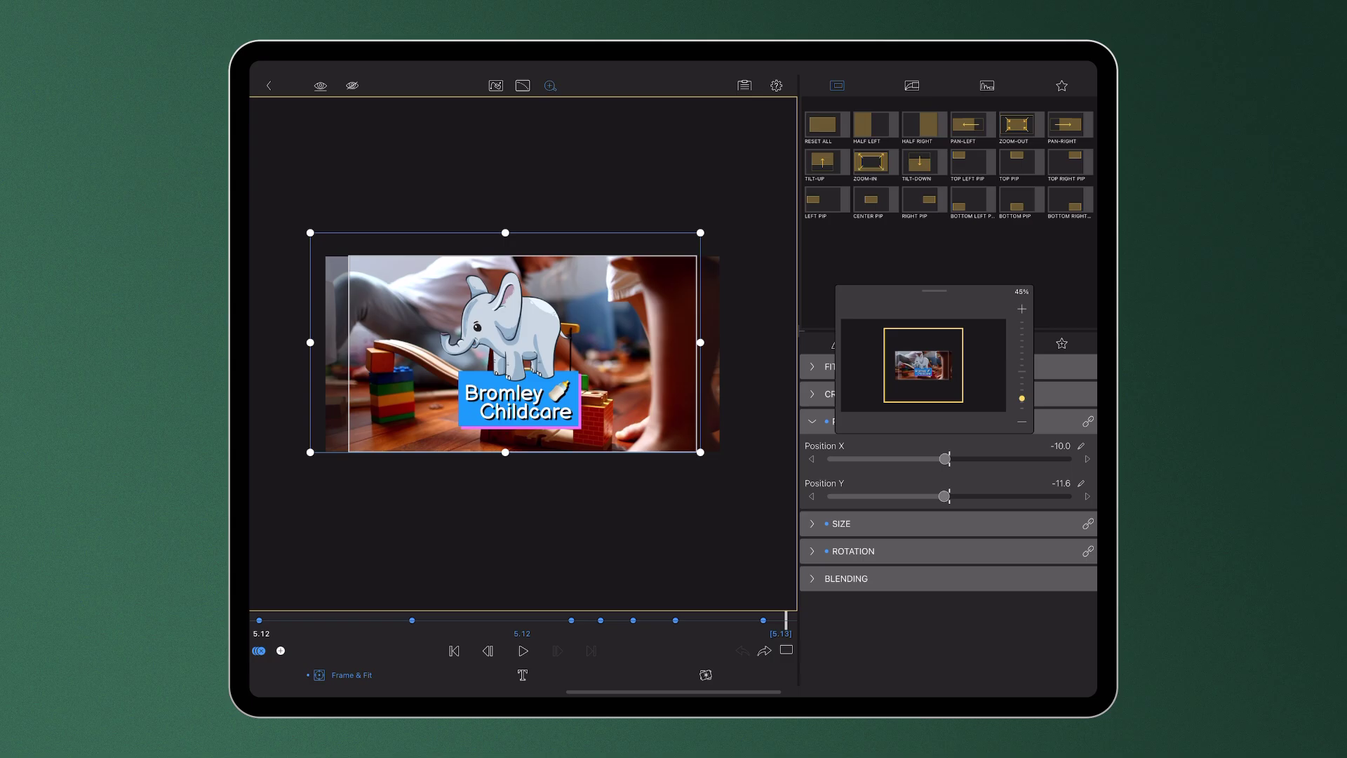
left_click(496, 86)
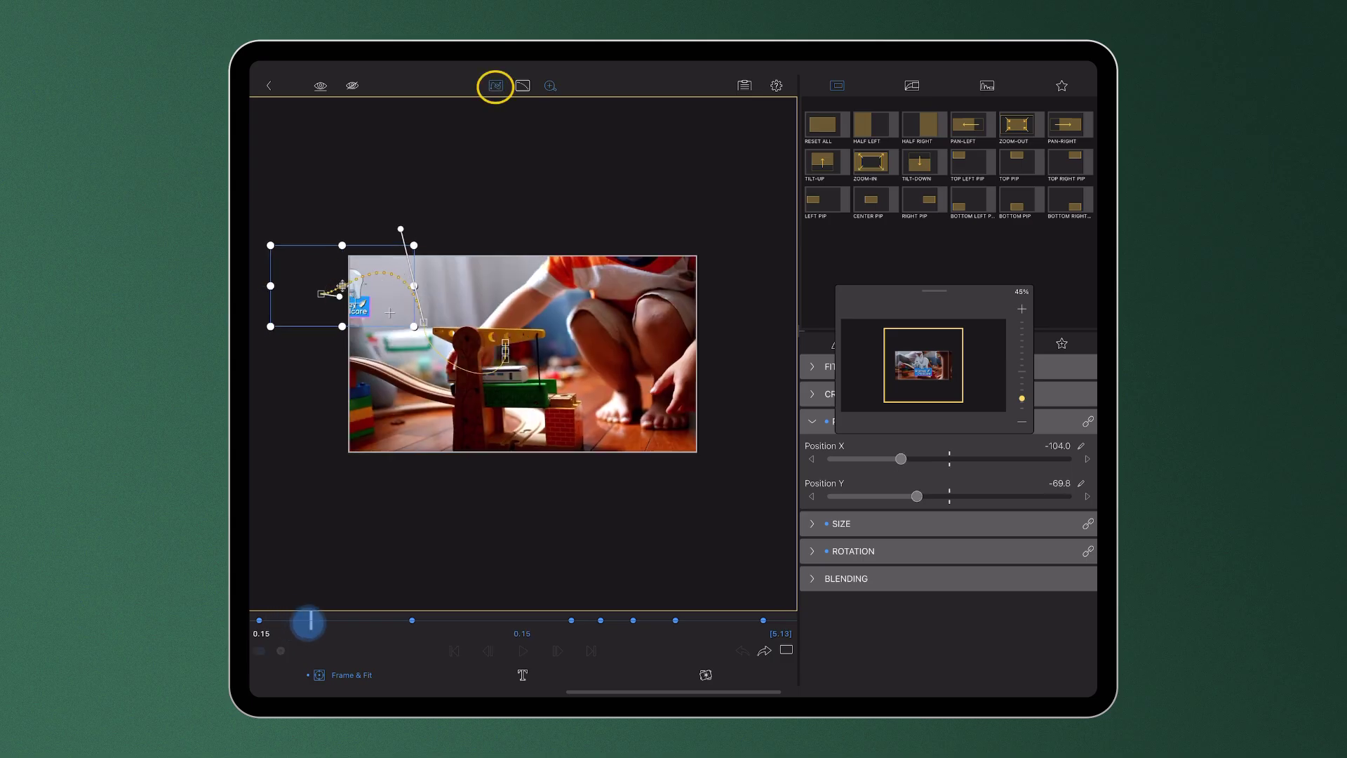
left_click_drag(285, 621, 571, 621)
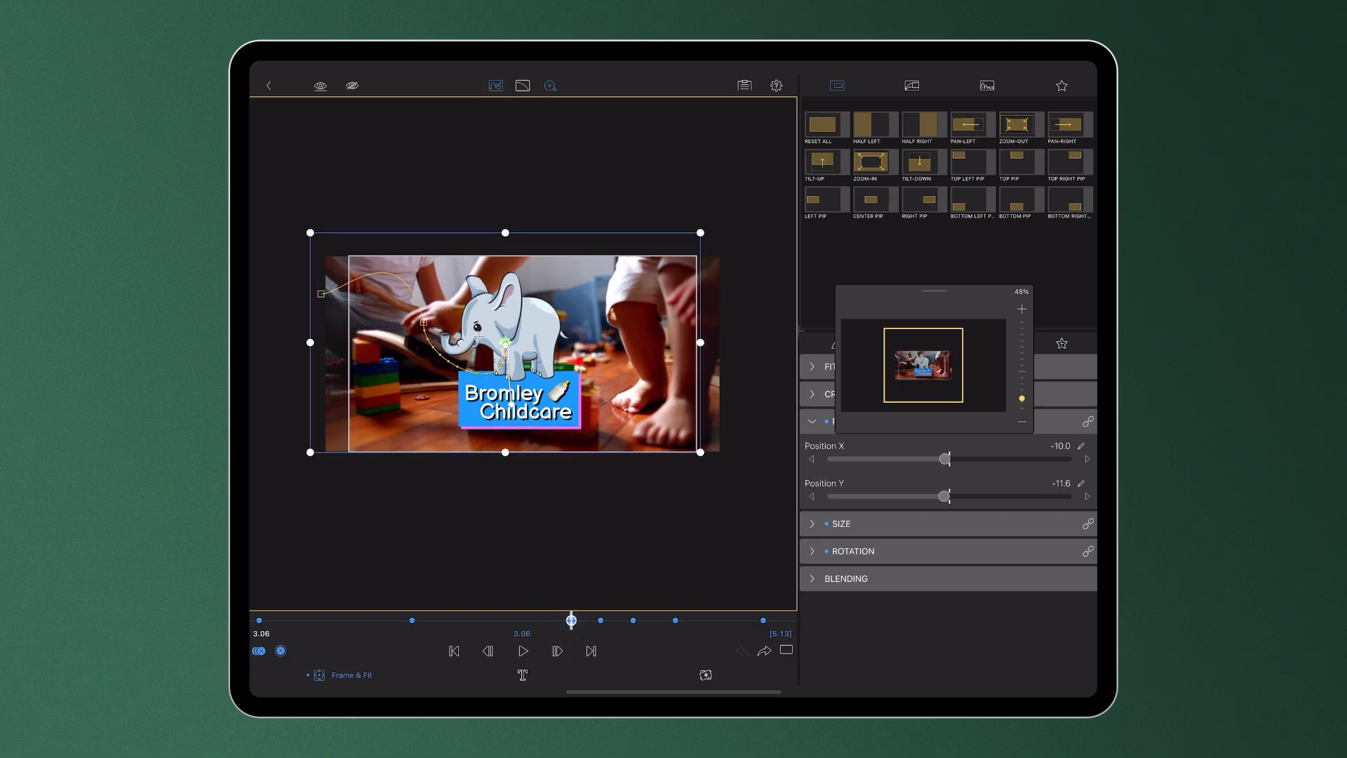
left_click(322, 294)
left_click(507, 348)
Reshape the Position ease into the 3.06 keyframe into a gentle curve
left_click(523, 85)
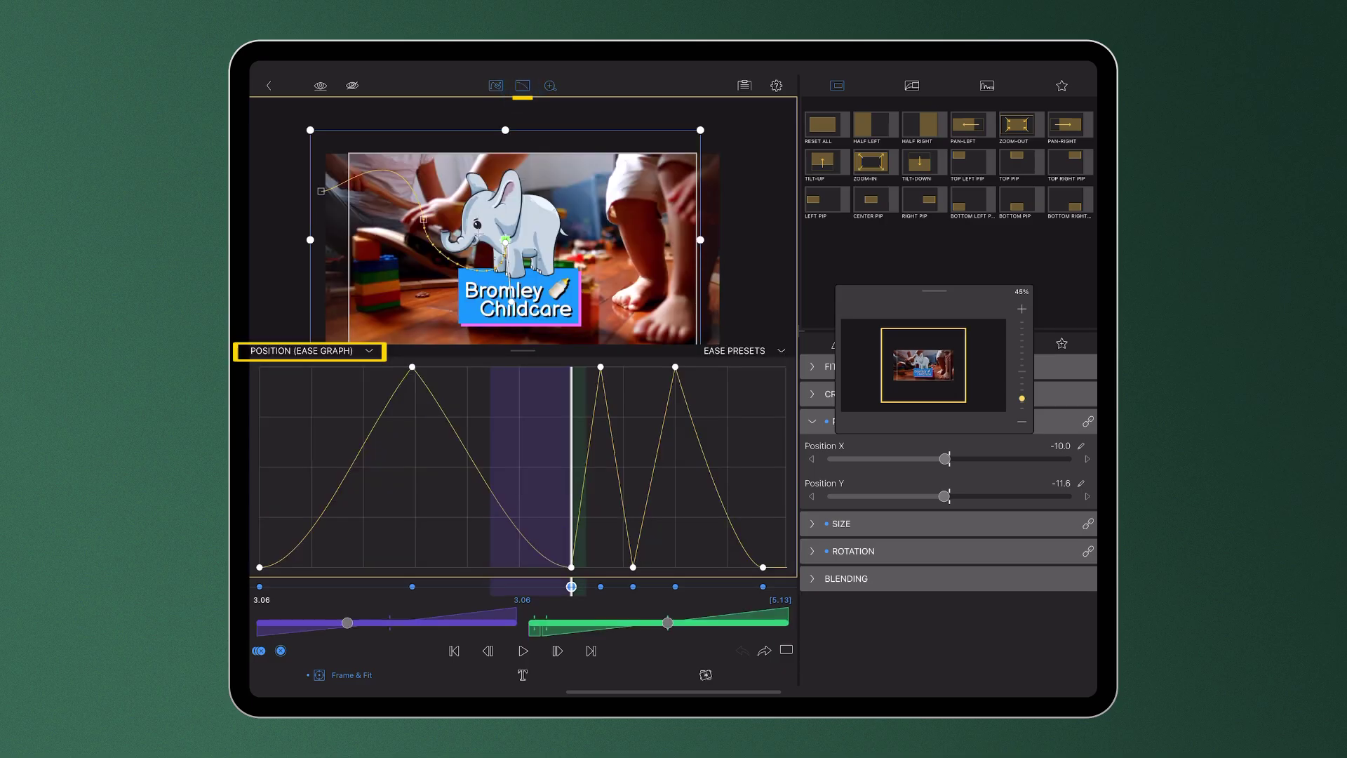
mouse_move(347, 622)
left_mouse_down()
mouse_move(268, 624)
mouse_move(517, 622)
left_mouse_up()
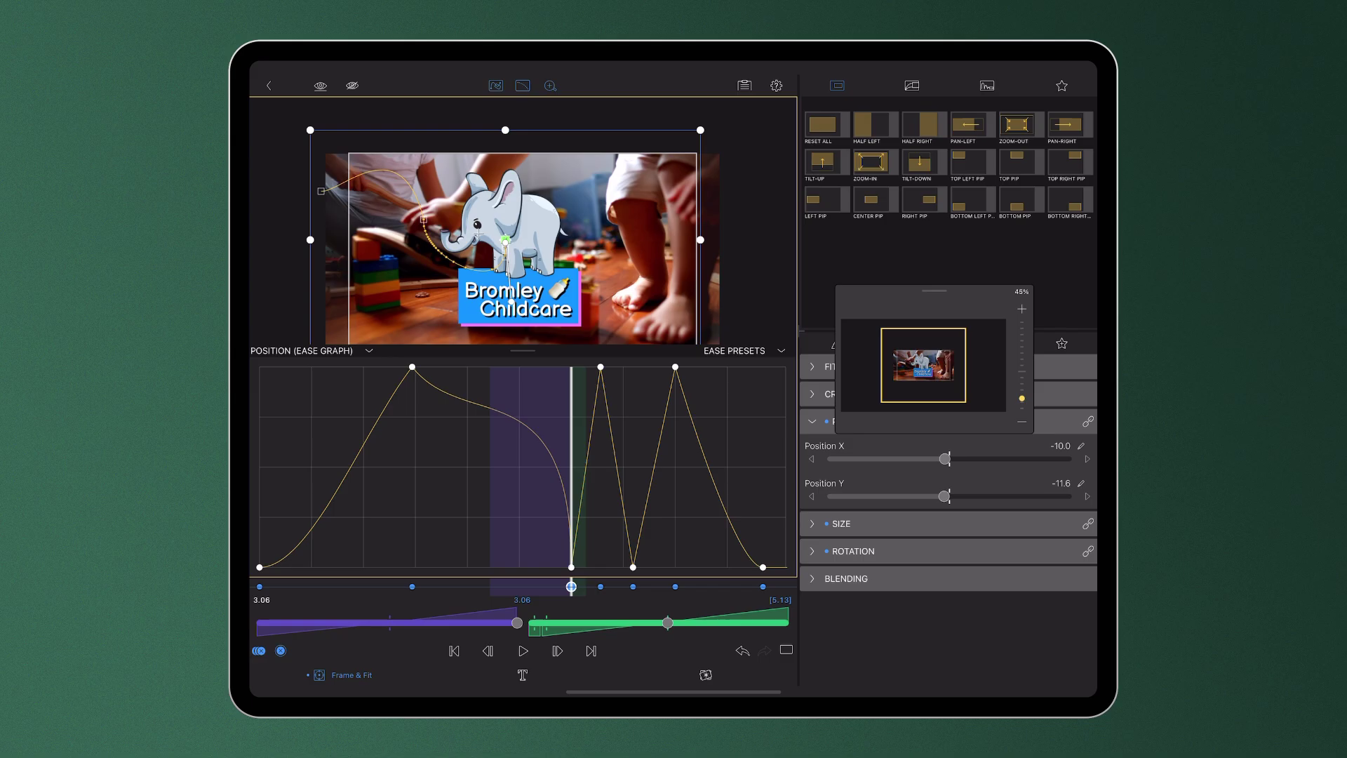
left_click(259, 651)
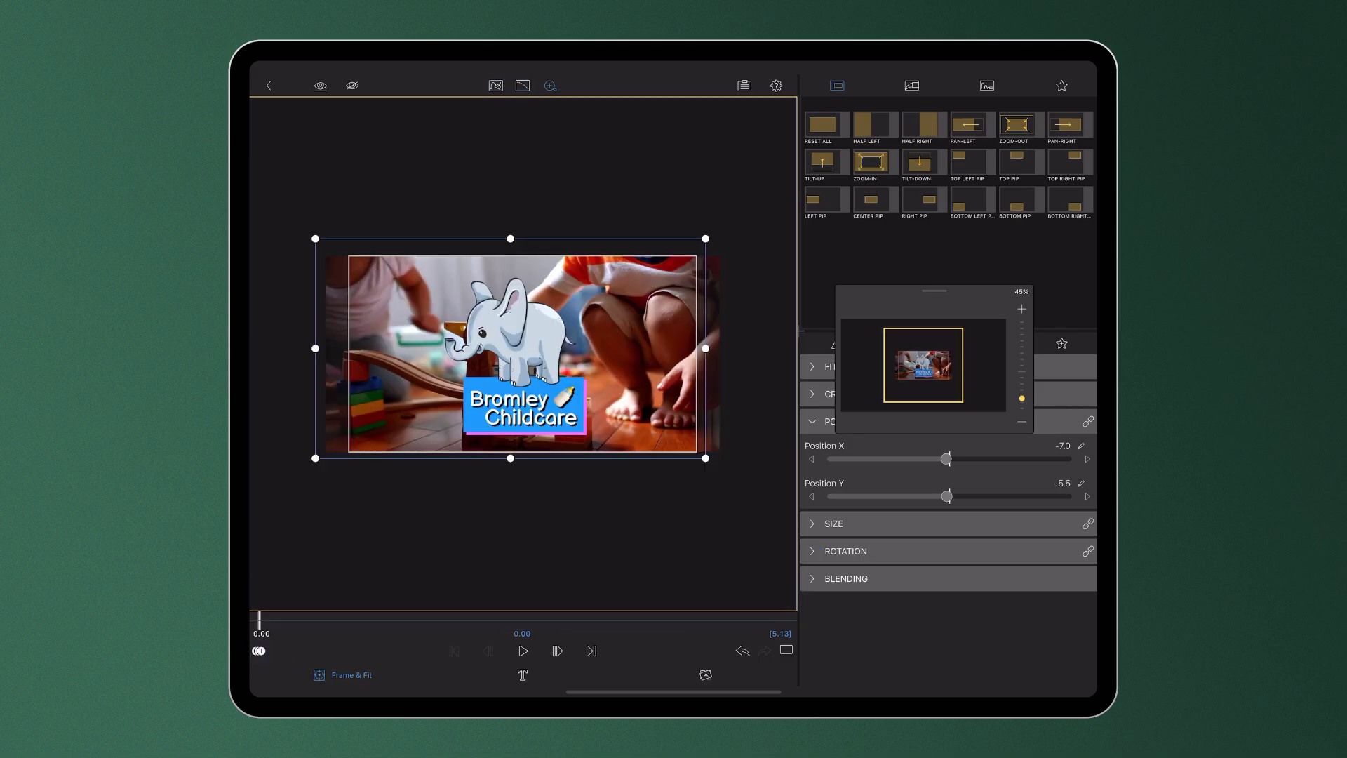
Start the logo shrunk off-left, center it by 2.17, and curve it through a 1.17 midpoint
mouse_move(946, 459)
left_mouse_down()
mouse_move(875, 463)
mouse_move(864, 486)
left_mouse_up()
left_click(841, 523)
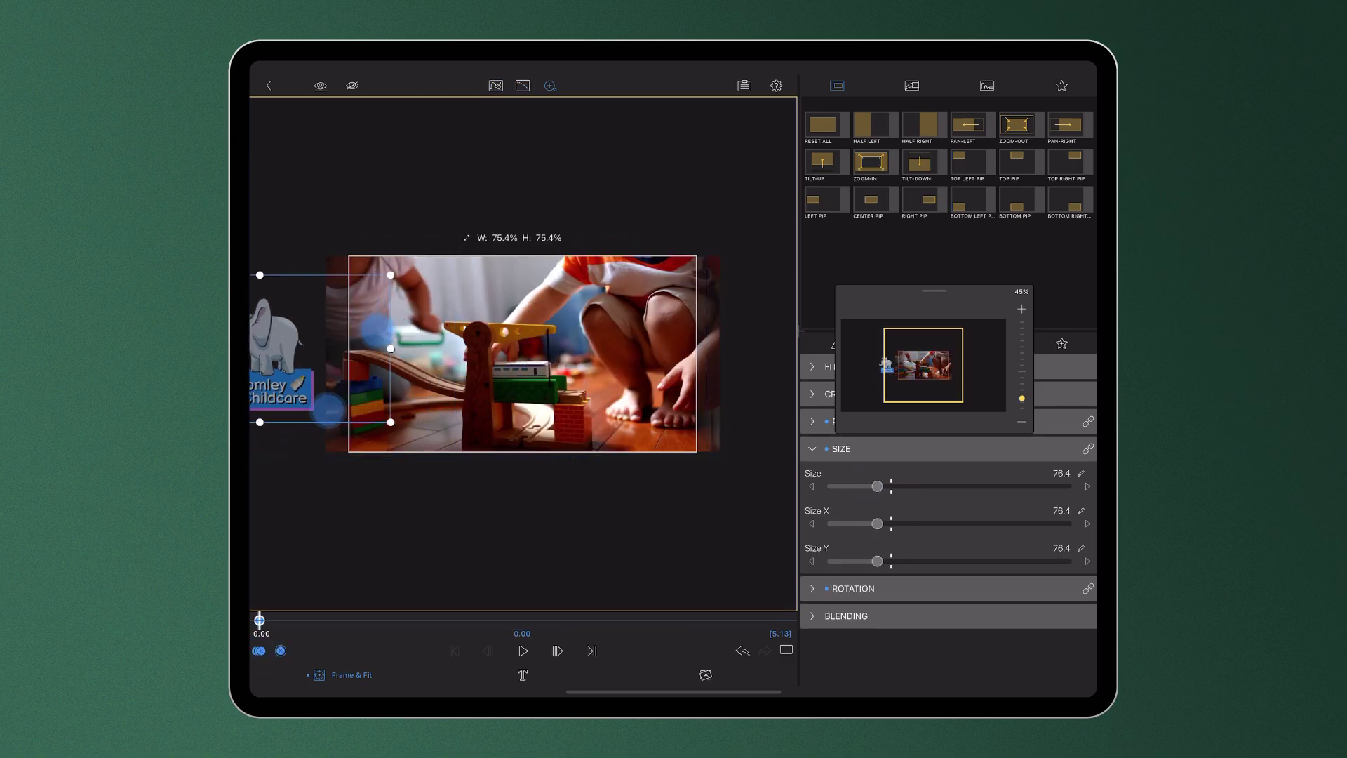
left_click_drag(259, 620, 509, 620)
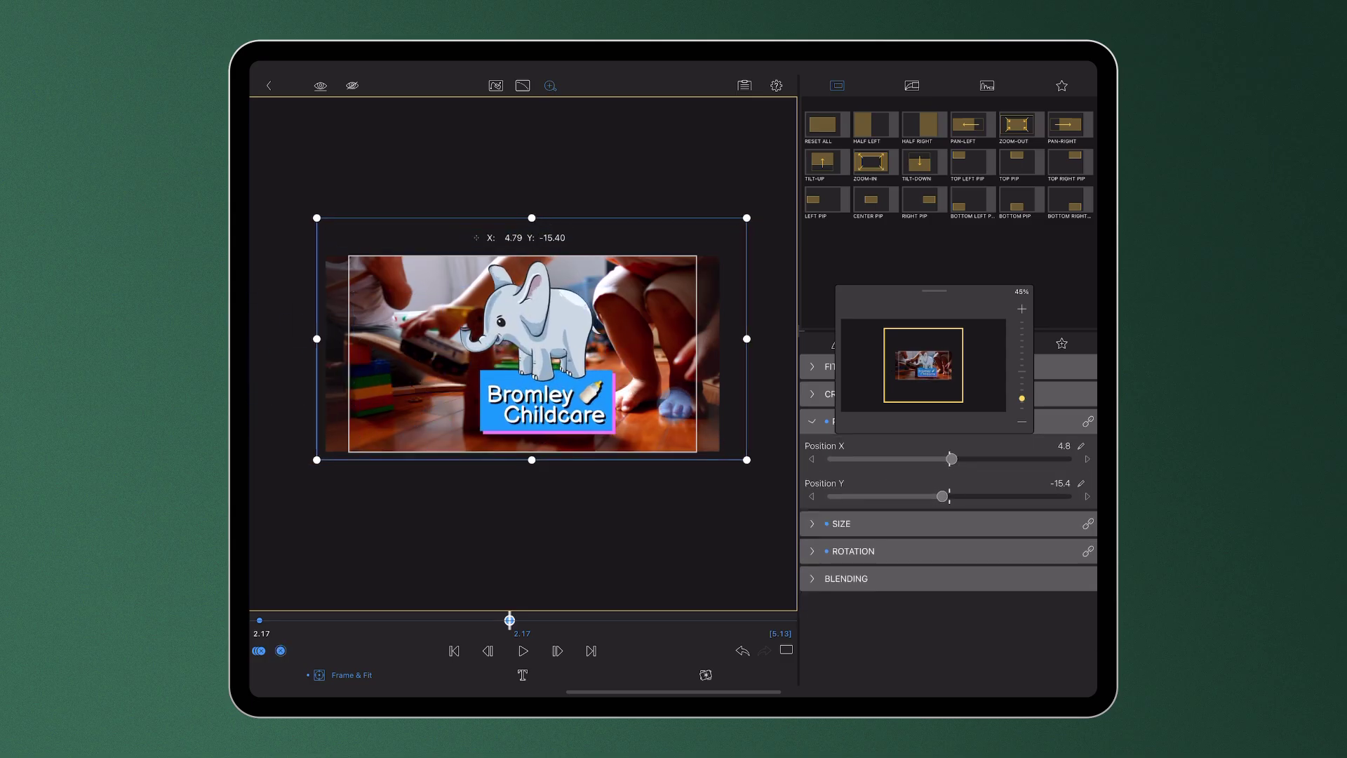
left_click_drag(510, 620, 412, 620)
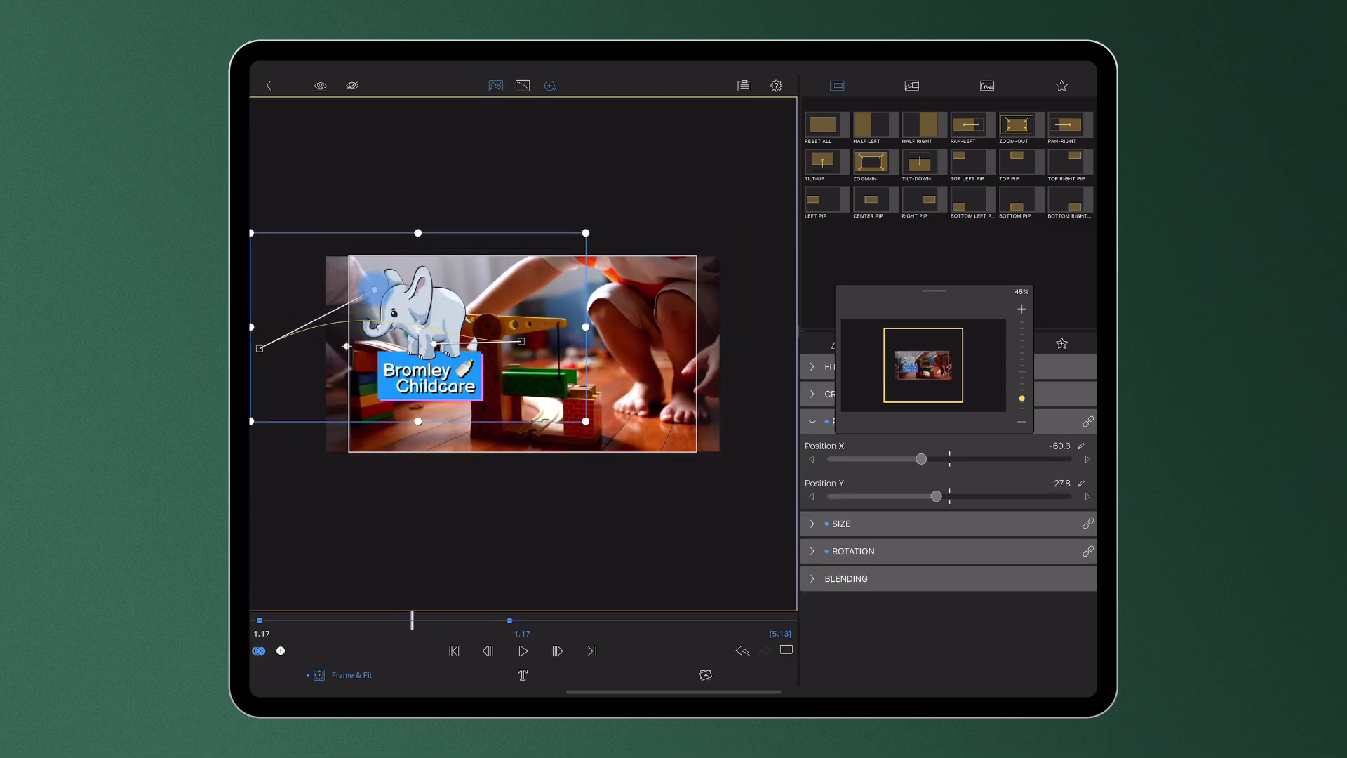
left_click_drag(348, 264, 403, 249)
left_click_drag(442, 434, 442, 435)
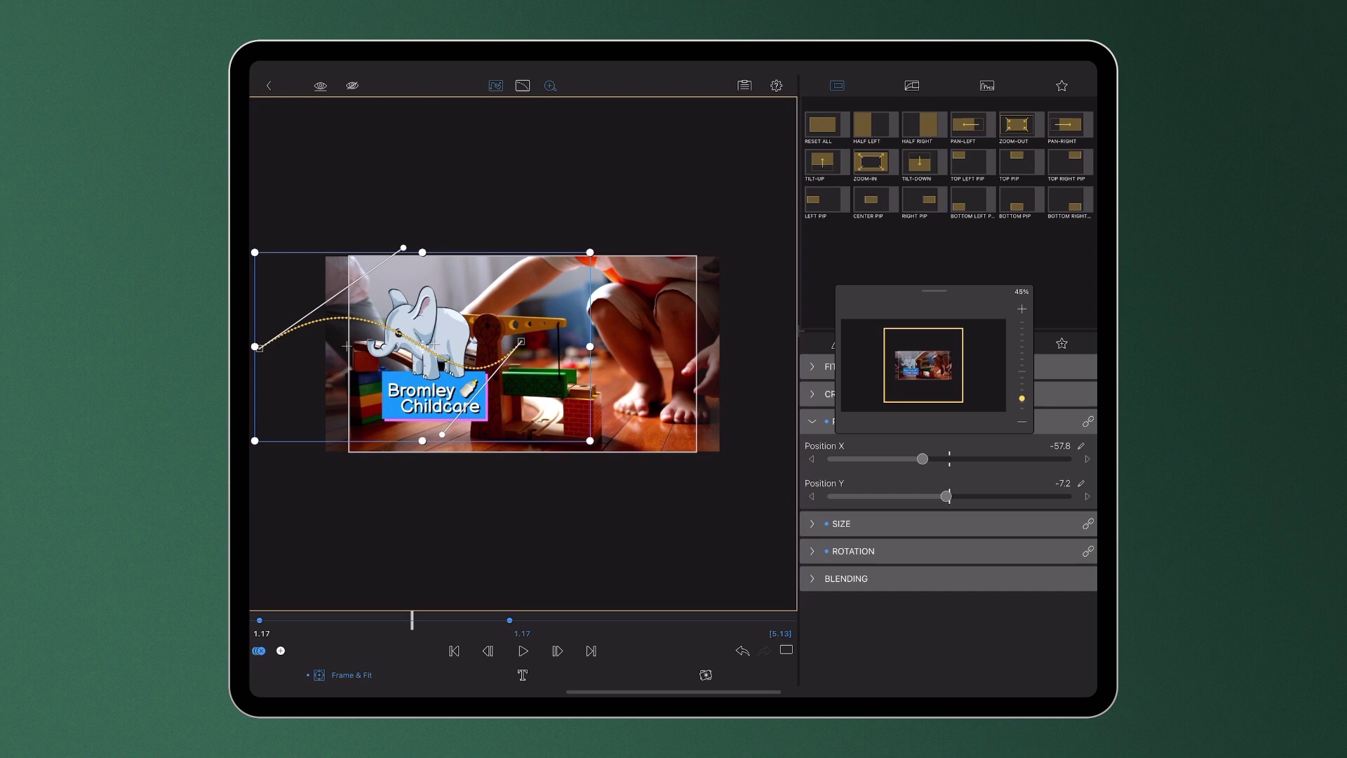
Apply the Slow Out ease preset to the logo's position
left_click(523, 85)
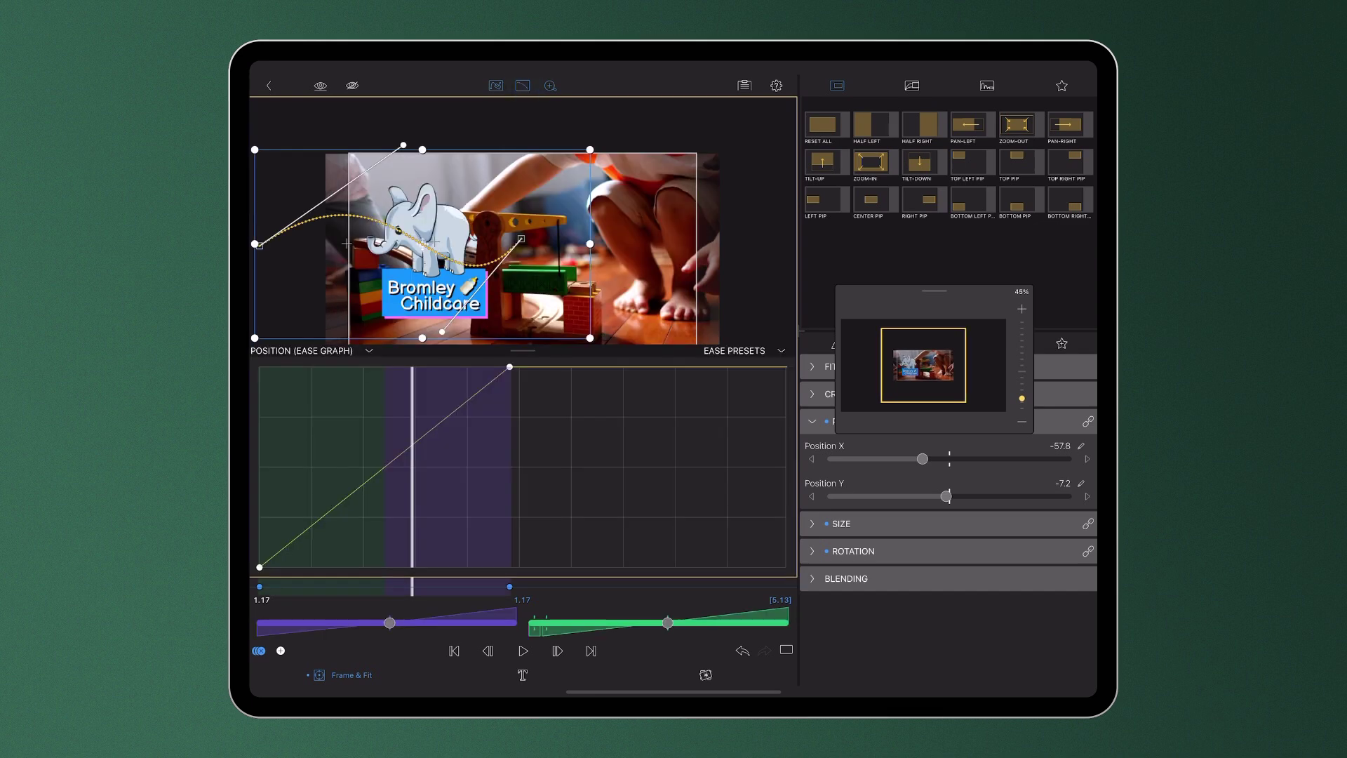
left_click(780, 350)
left_click(782, 273)
Preview the curved entrance, stopping at 4.10, and move the zoom navigator aside
left_click(522, 651)
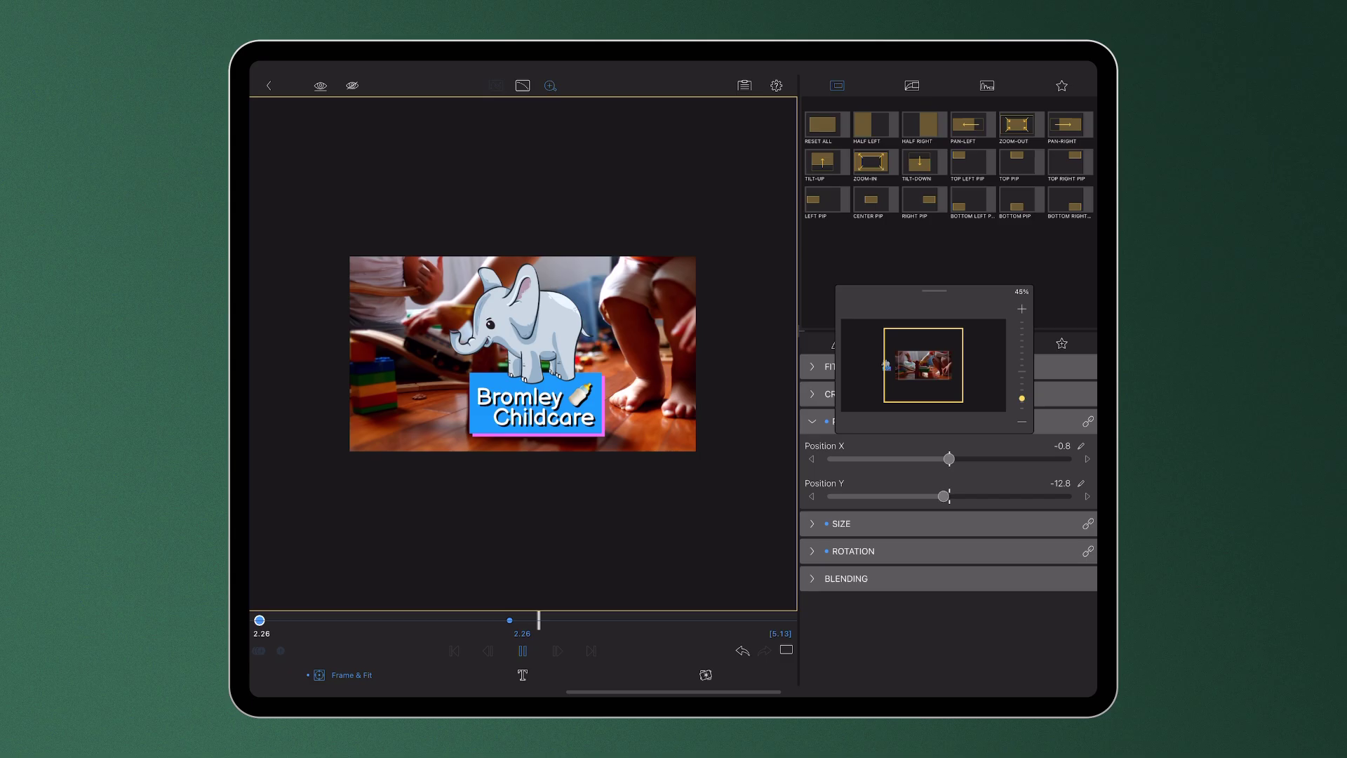
left_click(524, 651)
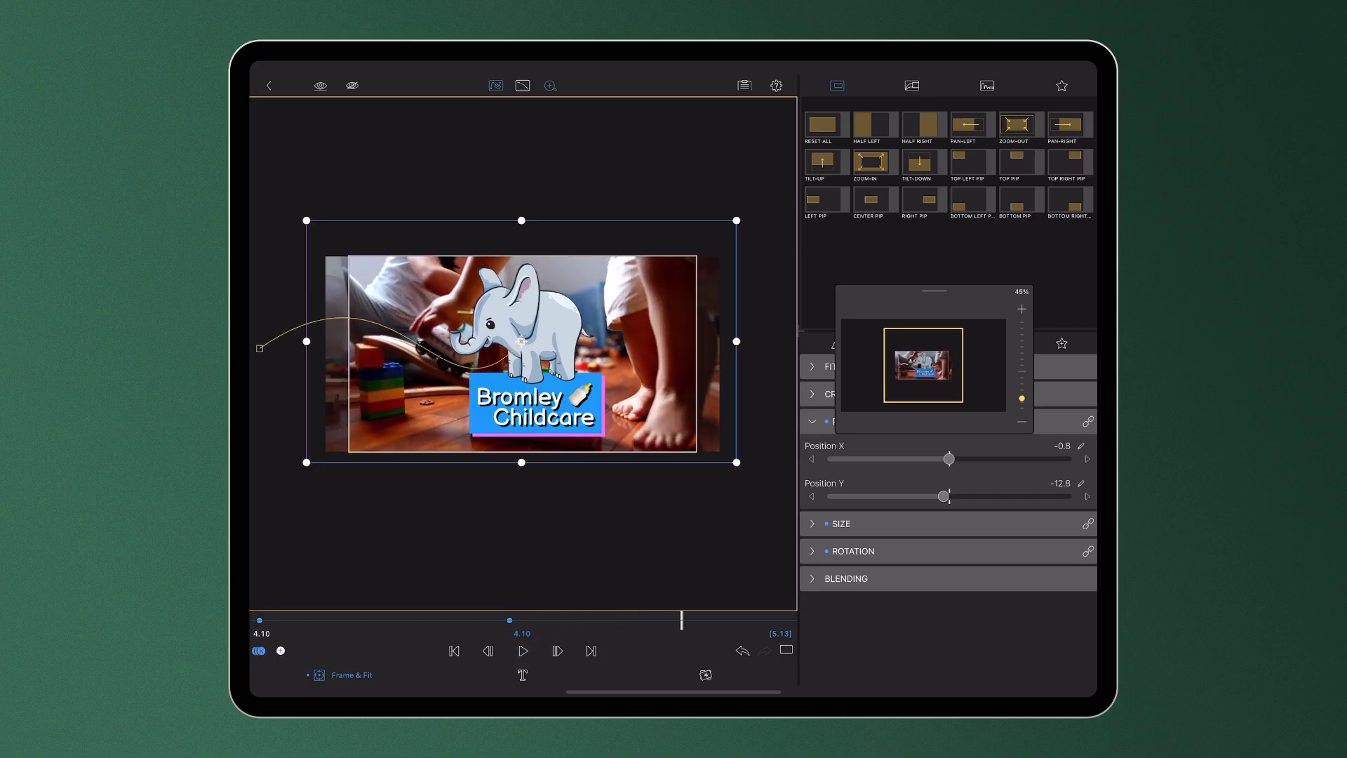
left_click_drag(941, 289, 911, 548)
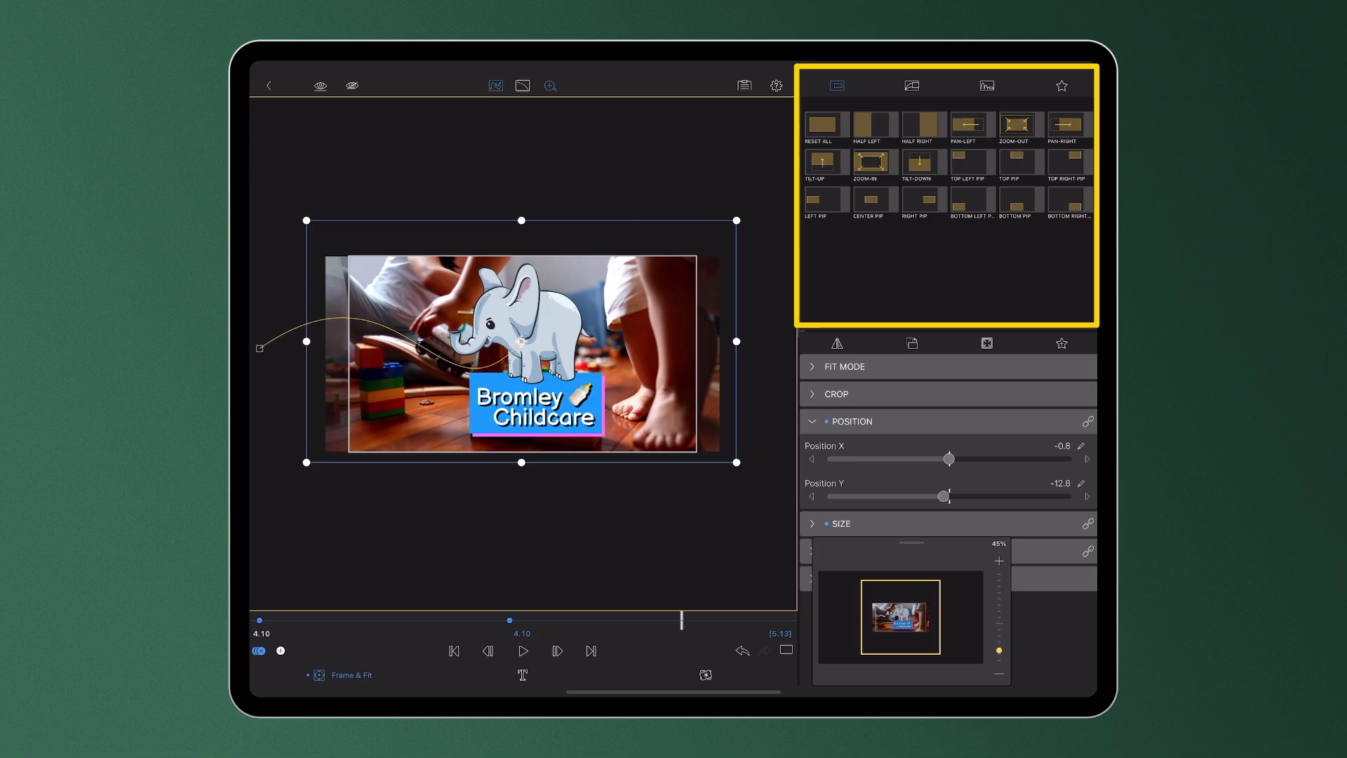
Apply the first bounce preset from the third preset tab, then try Jiggle
left_click(912, 85)
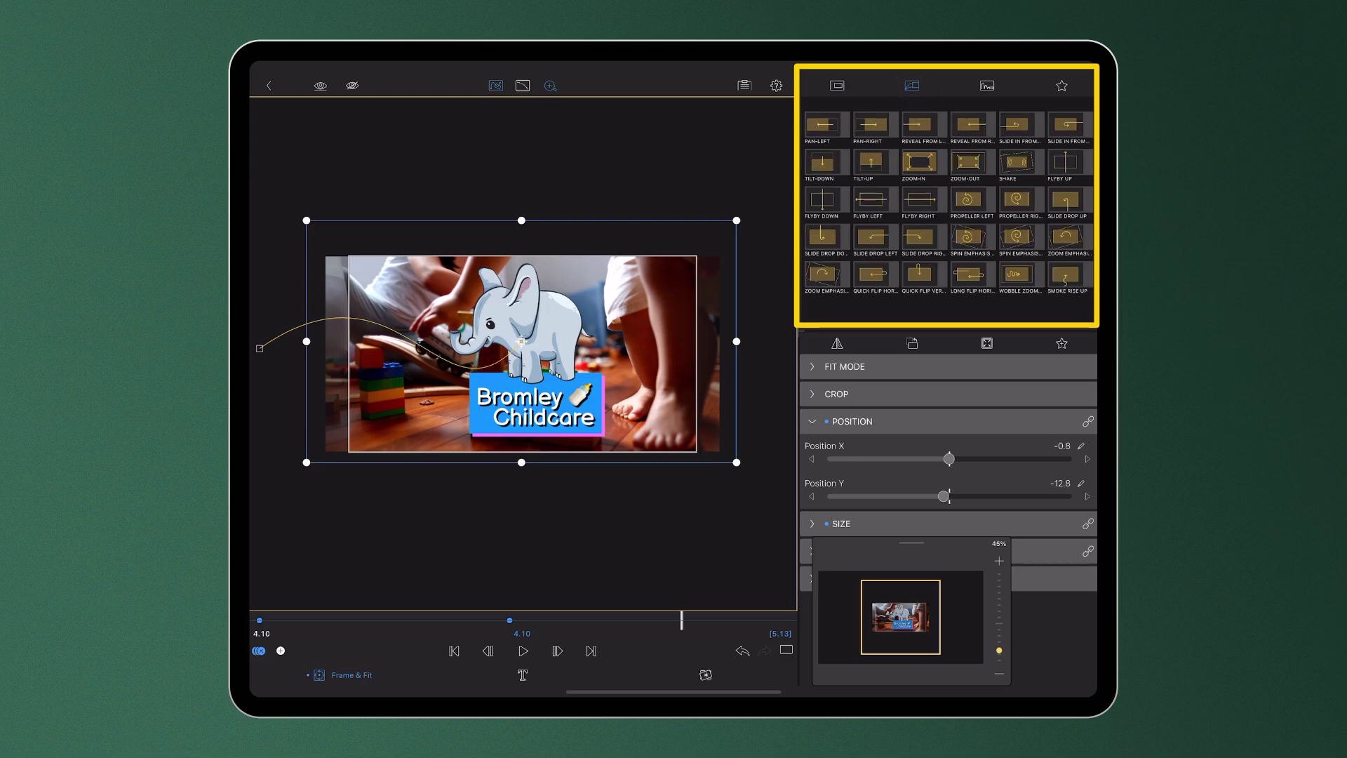
left_click(986, 84)
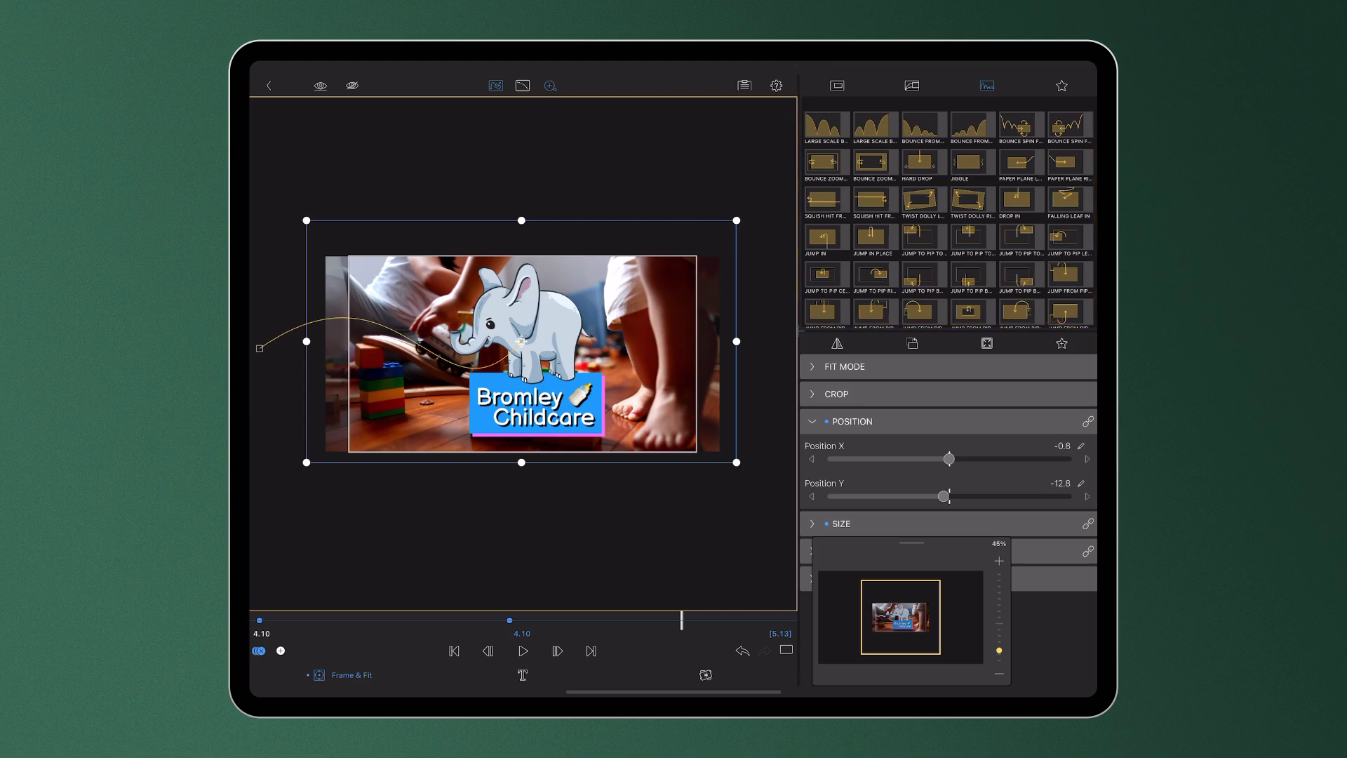
left_click(826, 125)
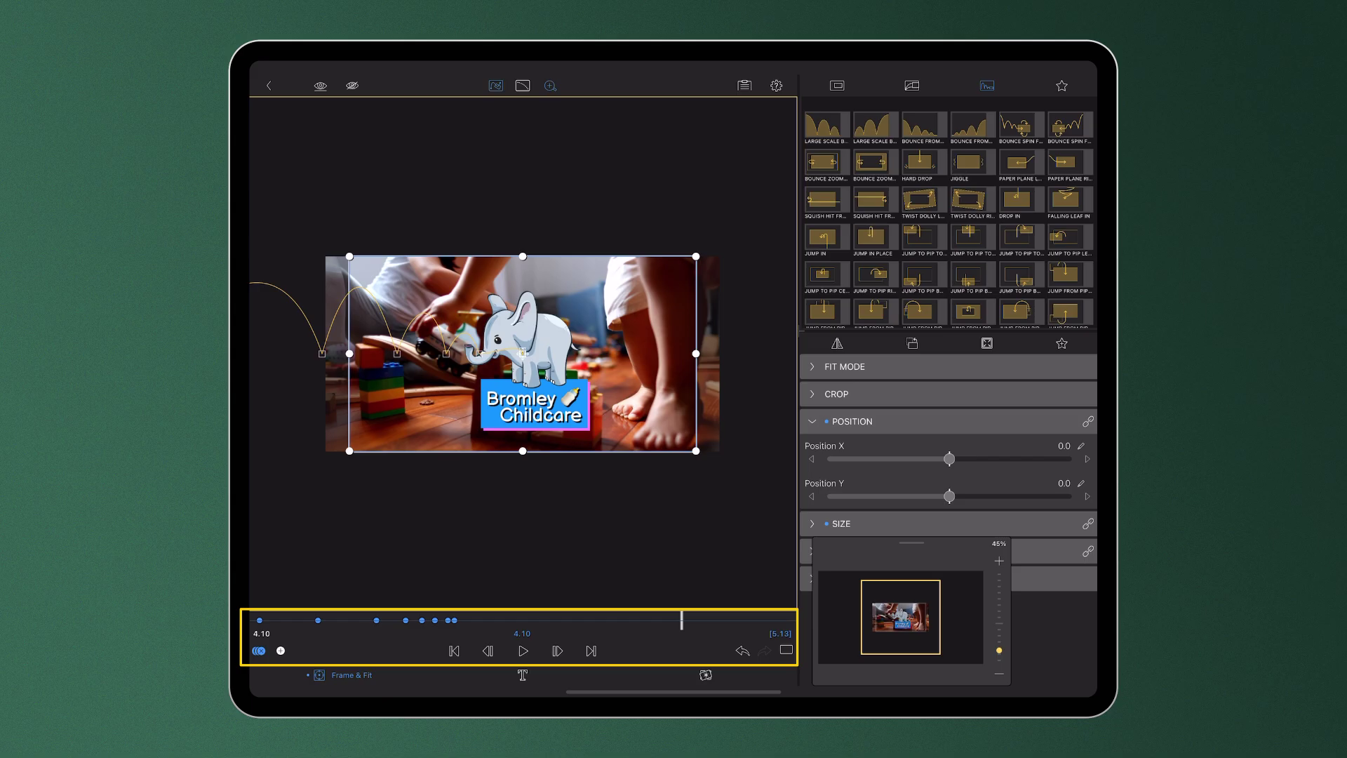
left_click(968, 163)
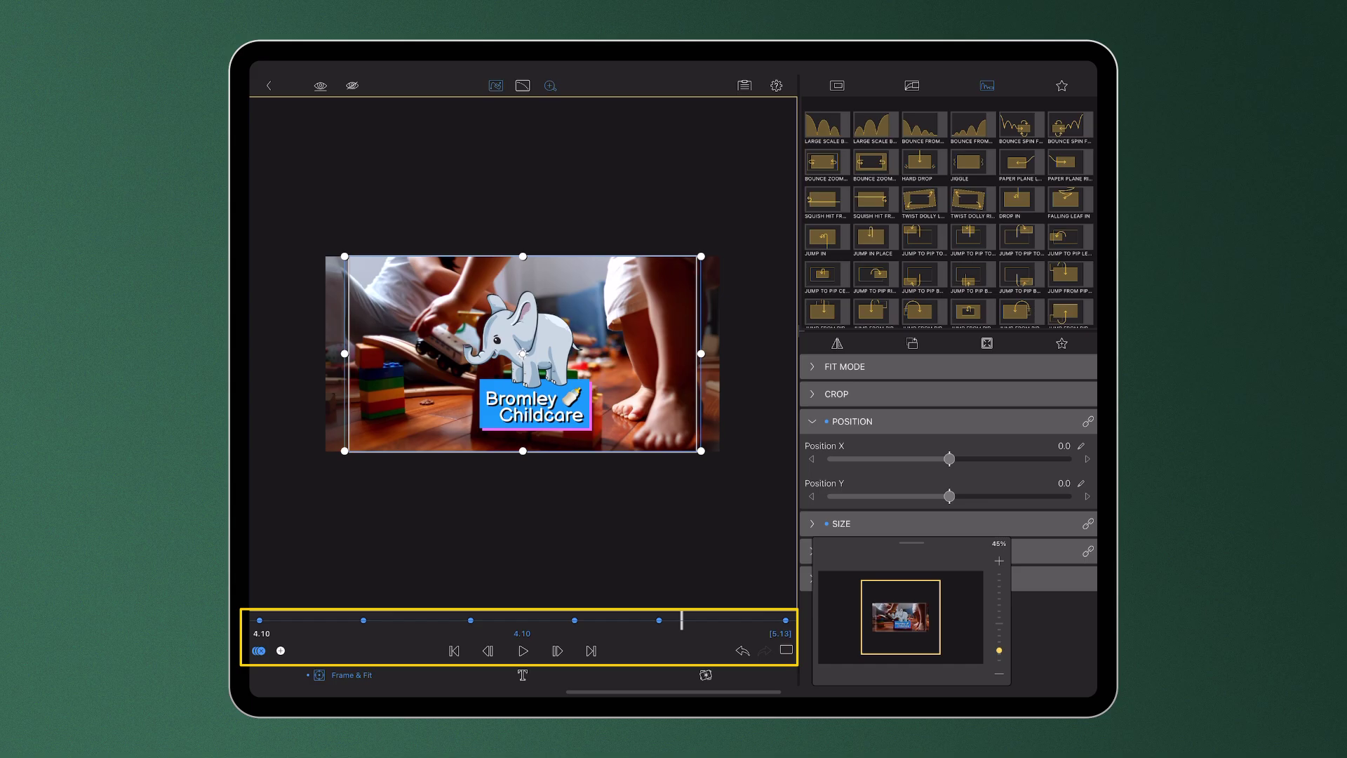
Undo Jiggle to restore the bounce, then play and pause at 3.02
left_click(742, 651)
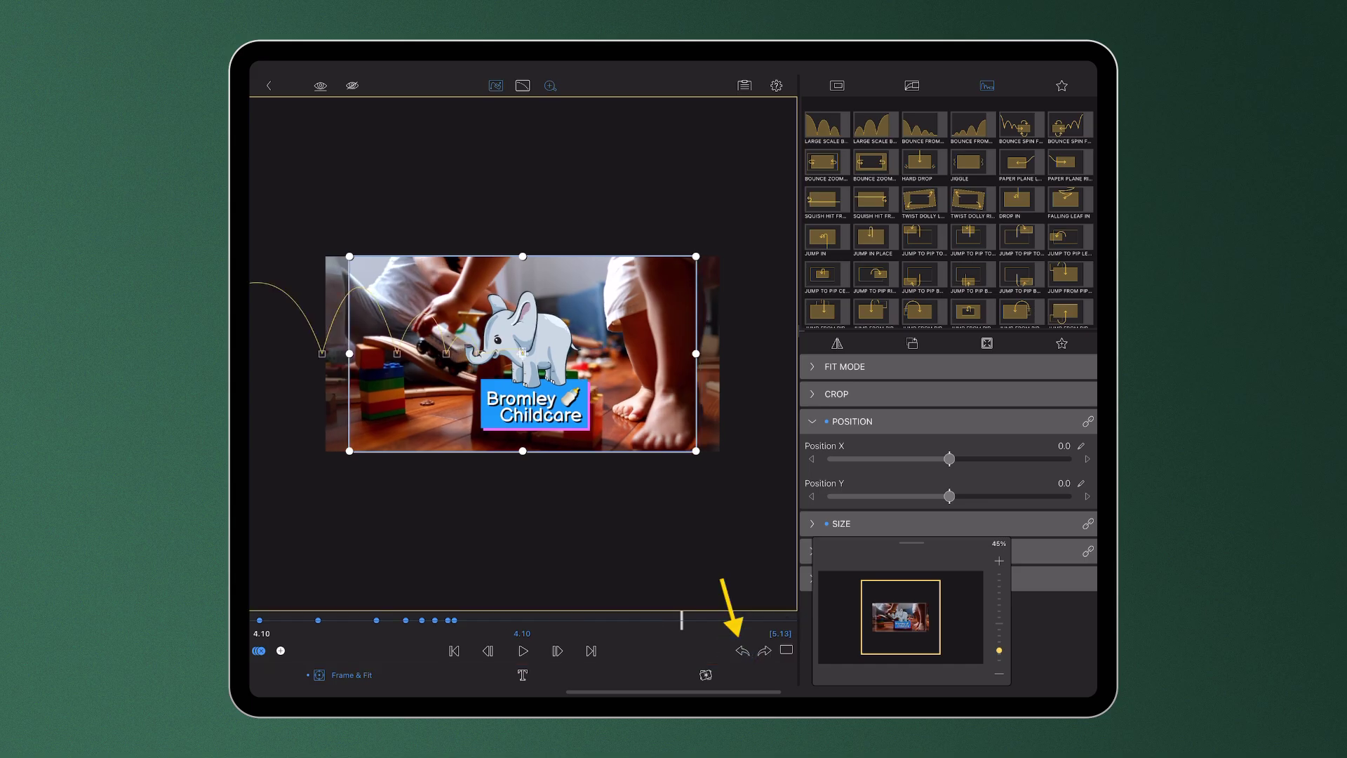
left_click(522, 650)
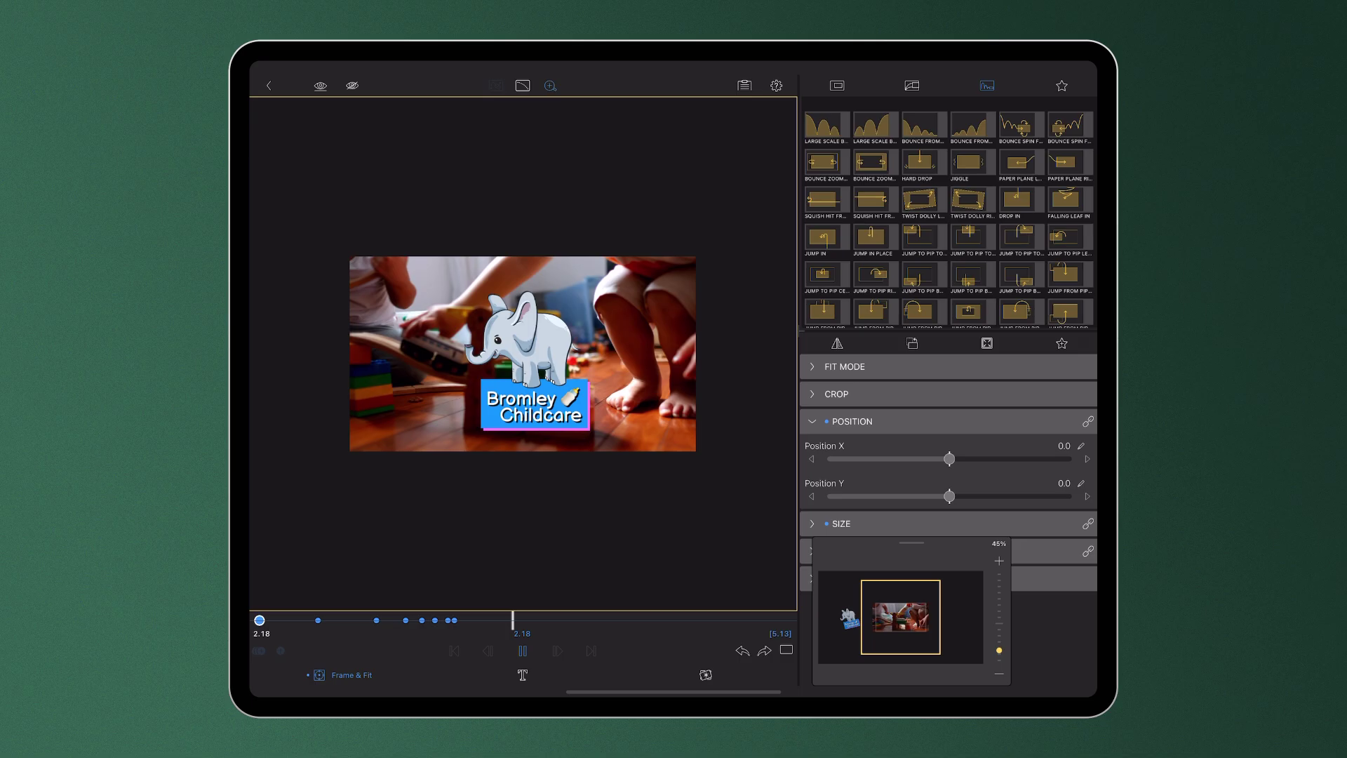
left_click(522, 650)
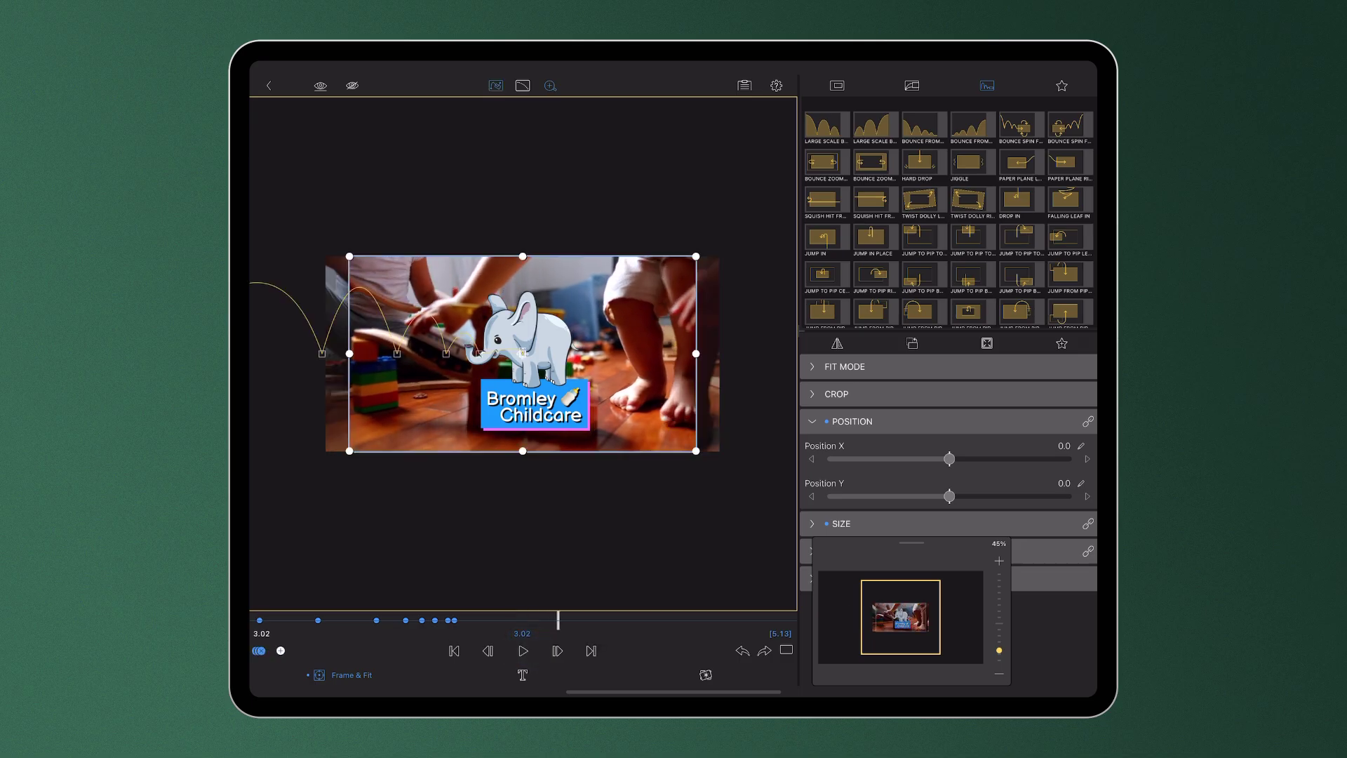
Enlarge the logo to 123%, nudge it right, and save the preset 'Bounce to right'
left_click(841, 522)
left_click_drag(890, 485, 904, 484)
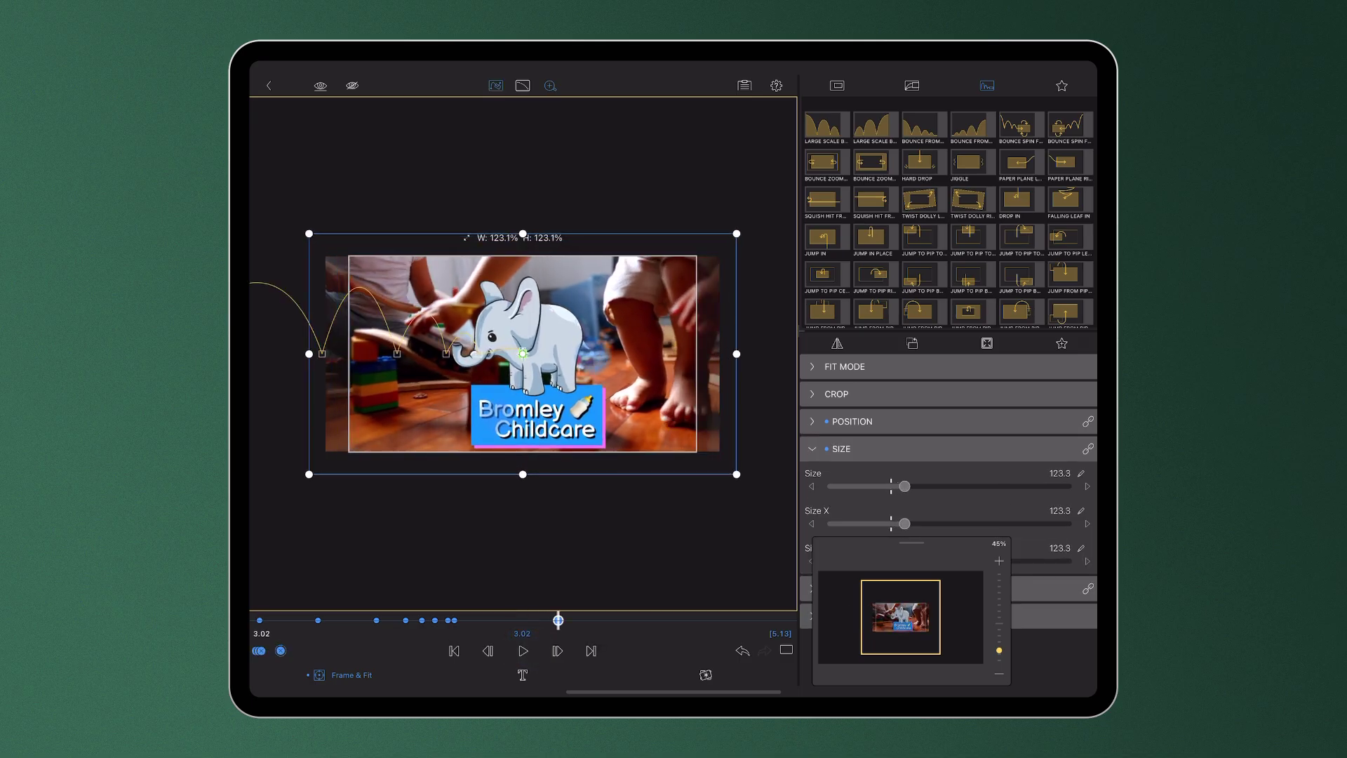
left_click_drag(522, 353, 553, 350)
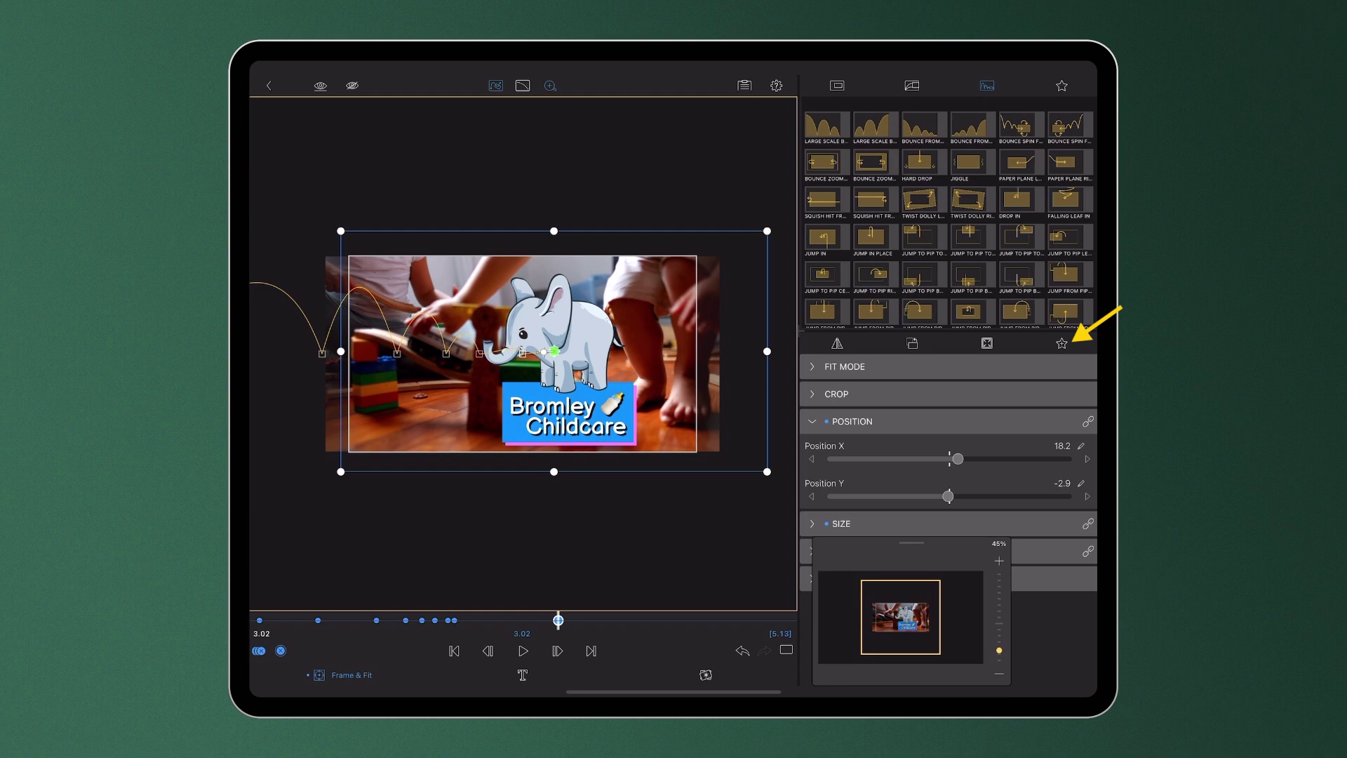
left_click(1061, 344)
type("Bounc")
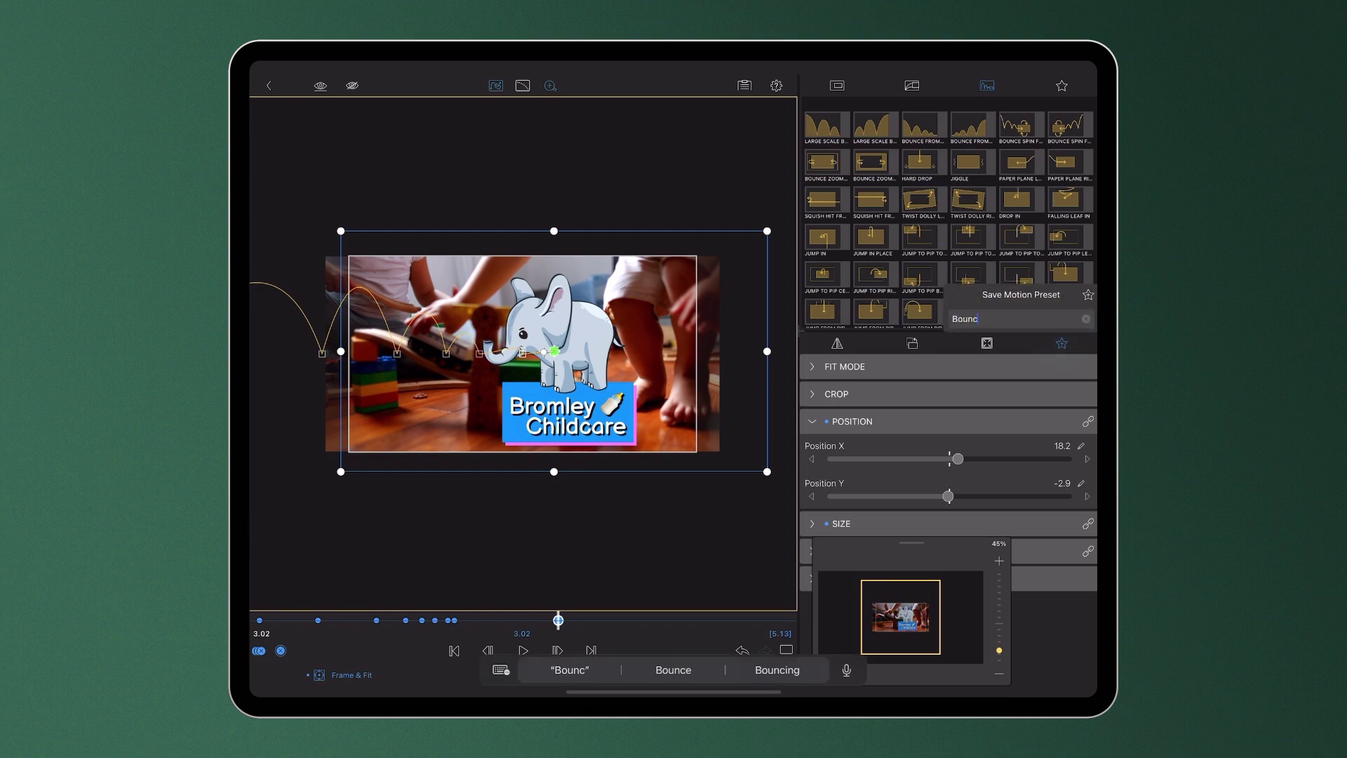
type("e to right")
key("Return")
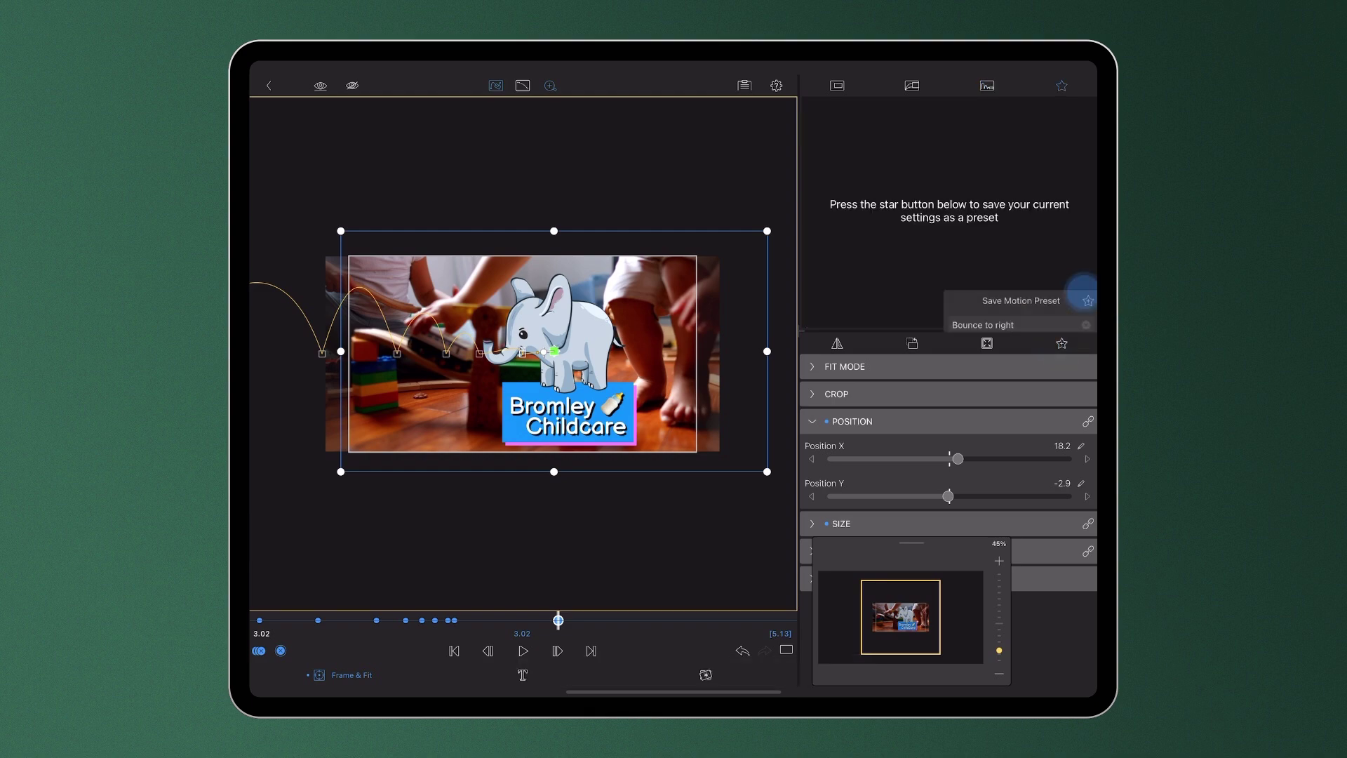